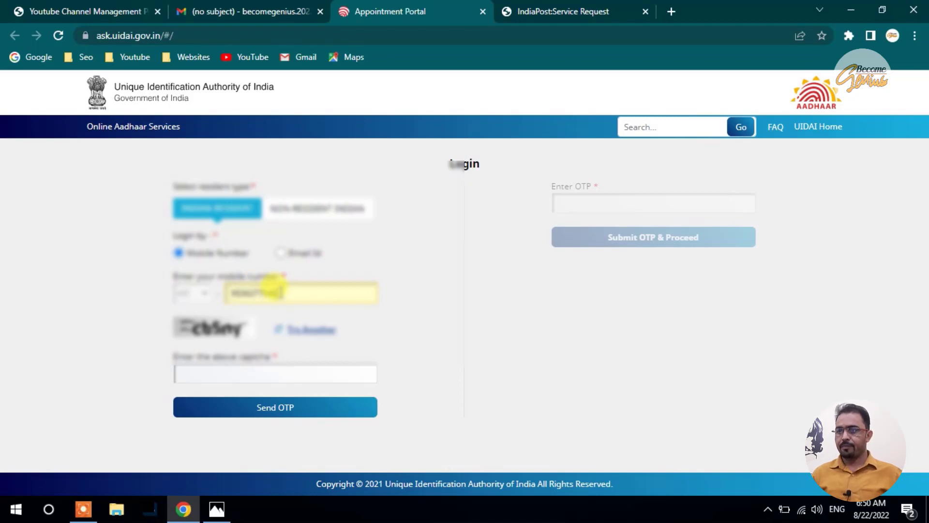
- Log in by entering the captcha, requesting a mobile OTP and submitting the received code
{"action": "left_click", "coordinate": [199, 368]}
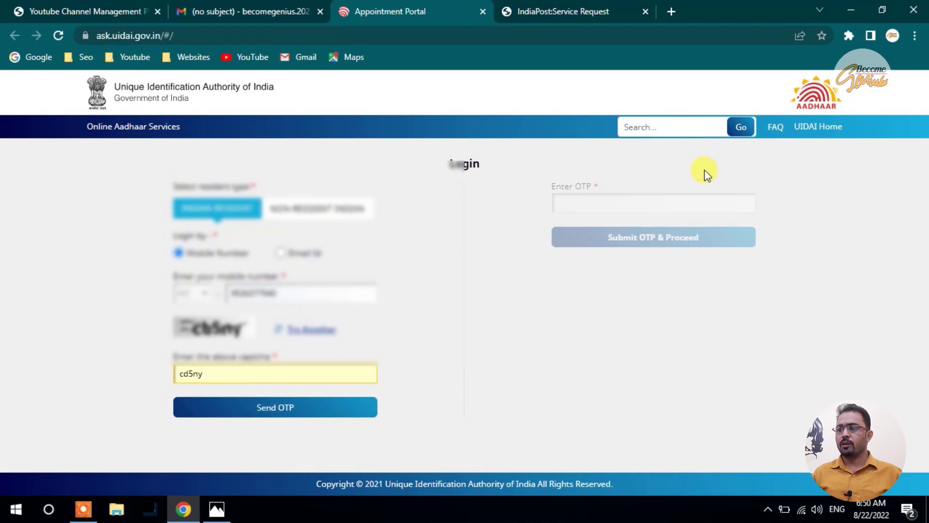
{"action": "left_click", "coordinate": [285, 407]}
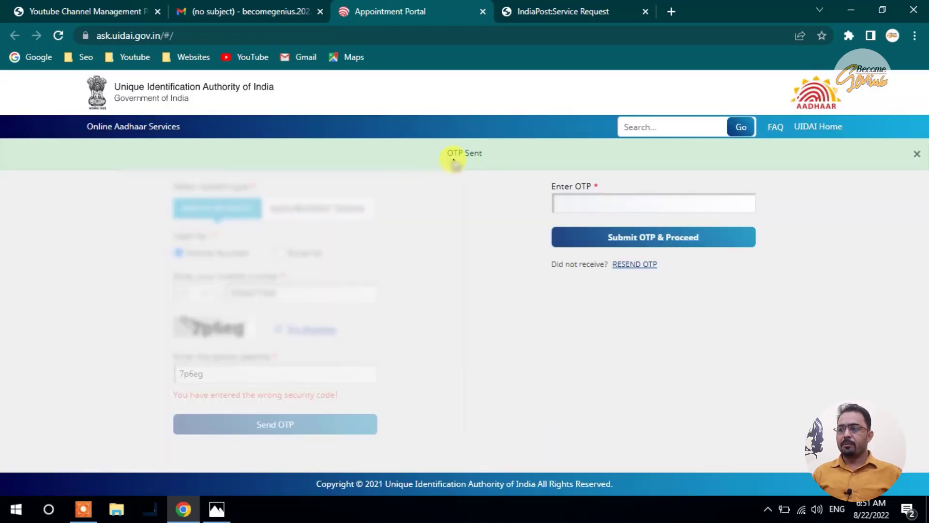
{"action": "left_click", "coordinate": [571, 211]}
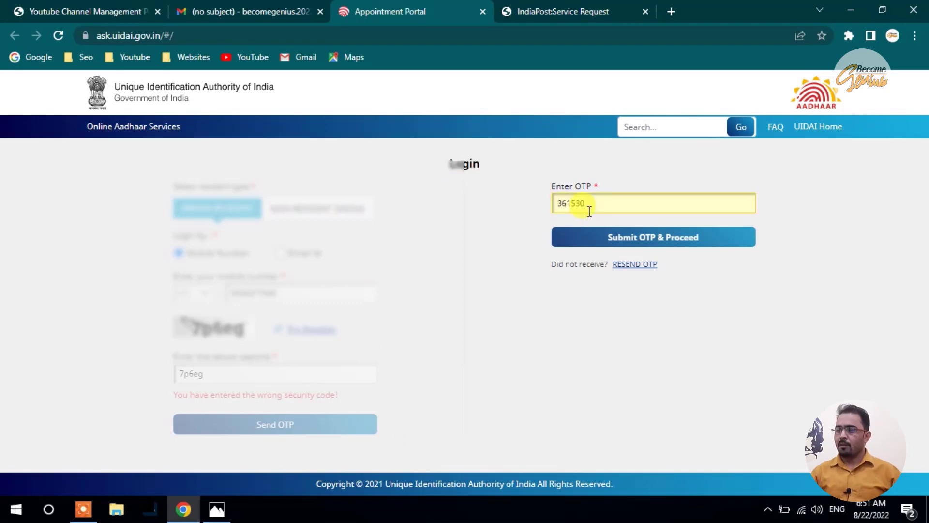
{"action": "left_click", "coordinate": [649, 238]}
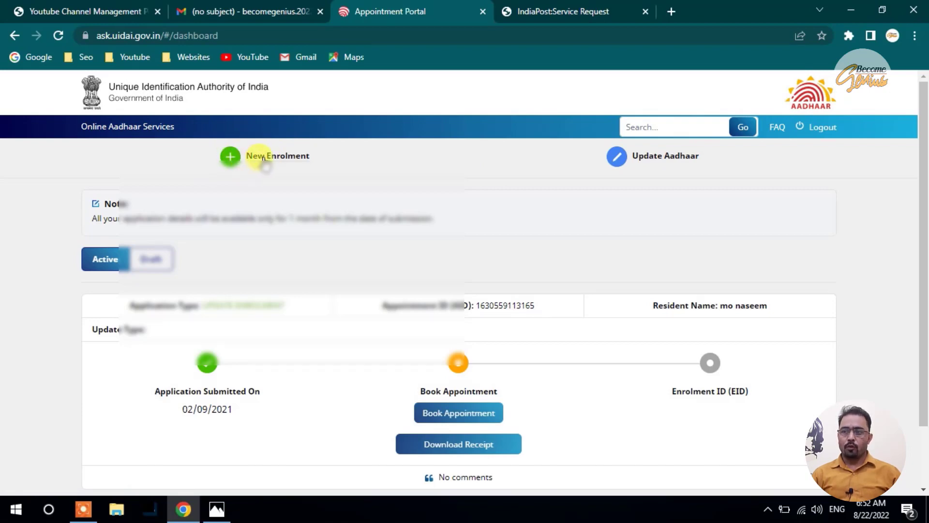
- Start a New Enrolment and save the full name, date of birth and gender details
{"action": "left_click", "coordinate": [263, 156]}
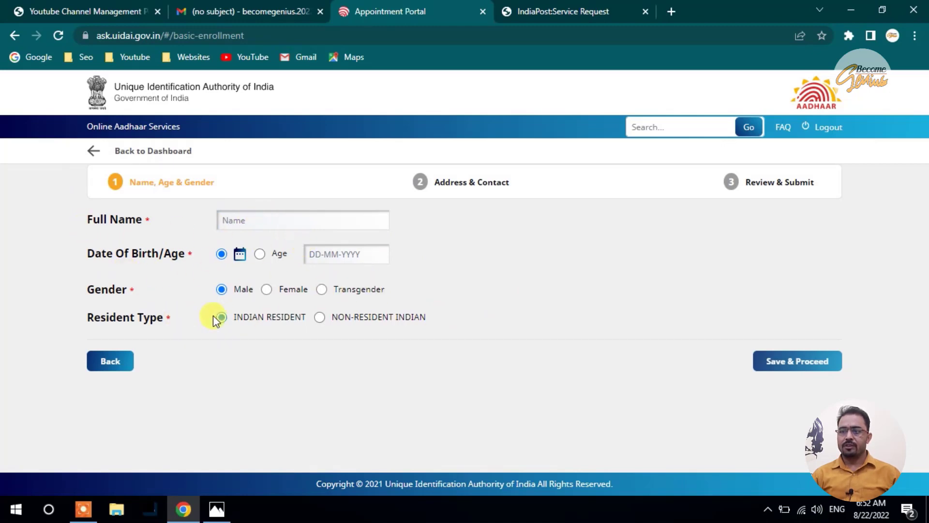
{"action": "left_click", "coordinate": [240, 219]}
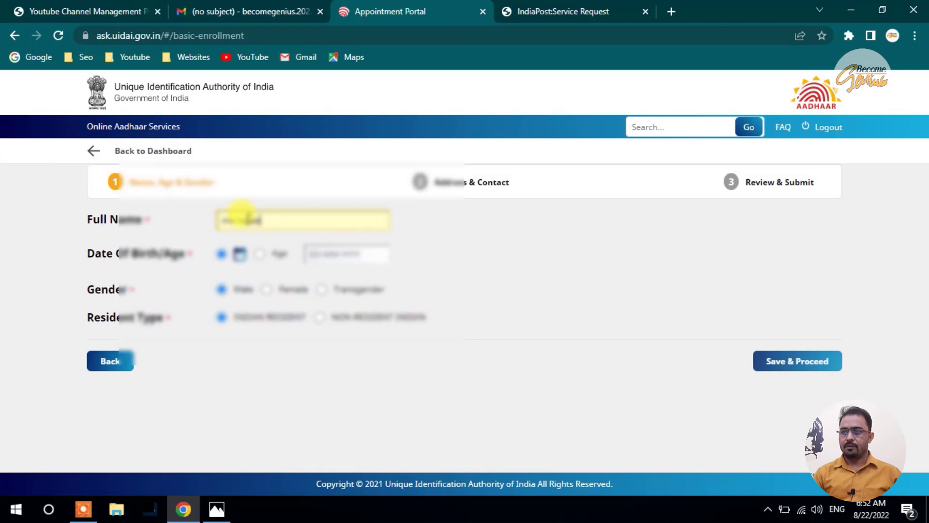
{"action": "key", "text": "Tab"}
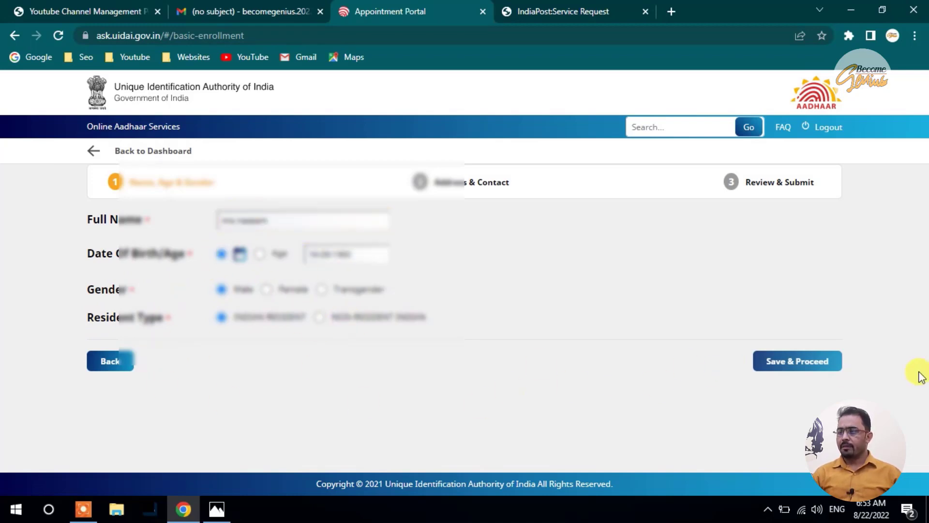
{"action": "left_click", "coordinate": [820, 361]}
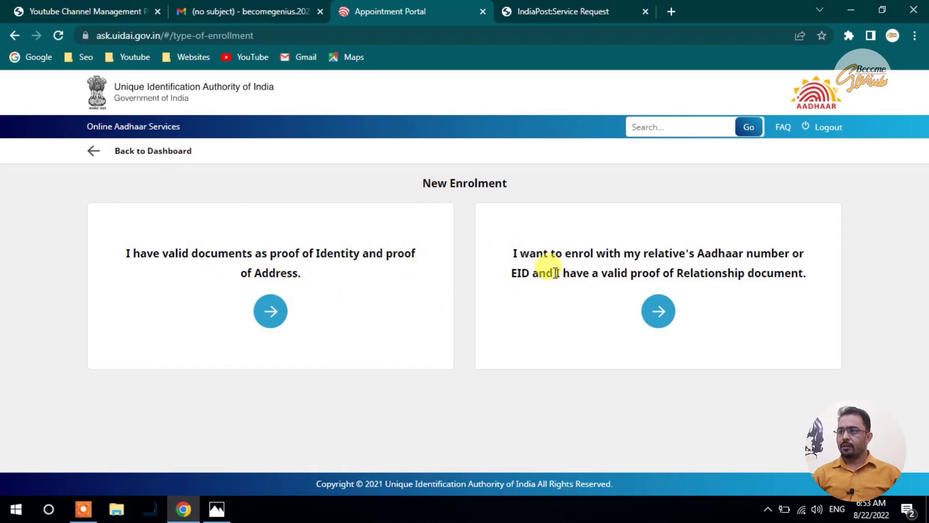
- Choose enrolment with own identity and address documents and set the relation to C/O
{"action": "left_click", "coordinate": [279, 313]}
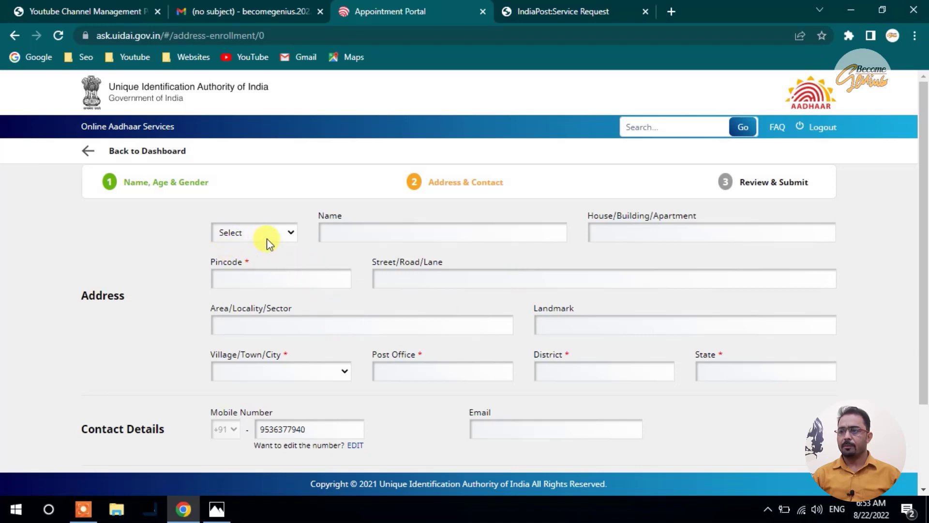
{"action": "left_click", "coordinate": [274, 237]}
{"action": "left_click", "coordinate": [249, 261]}
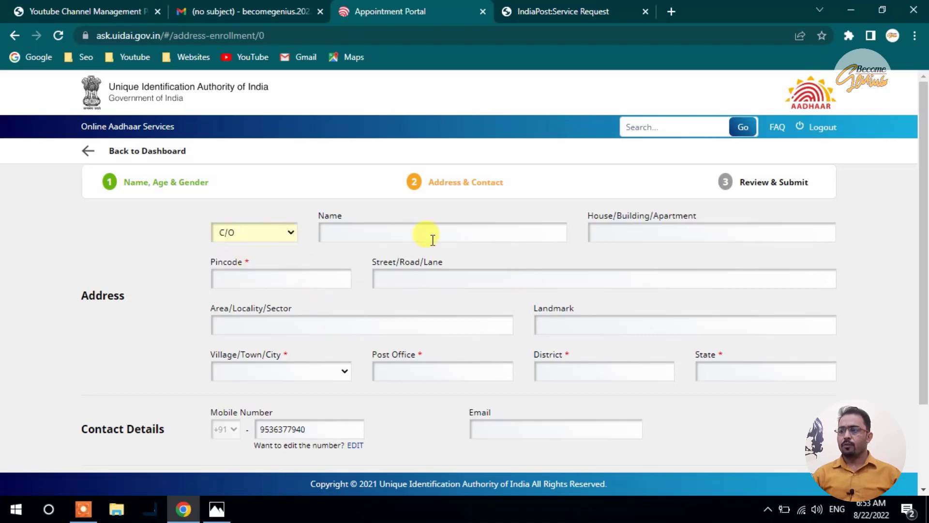
- Fill the care-of name, address fields, email and Voter ID/PAN Card proofs, then save
{"action": "left_click", "coordinate": [525, 228]}
{"action": "key", "text": "Tab"}
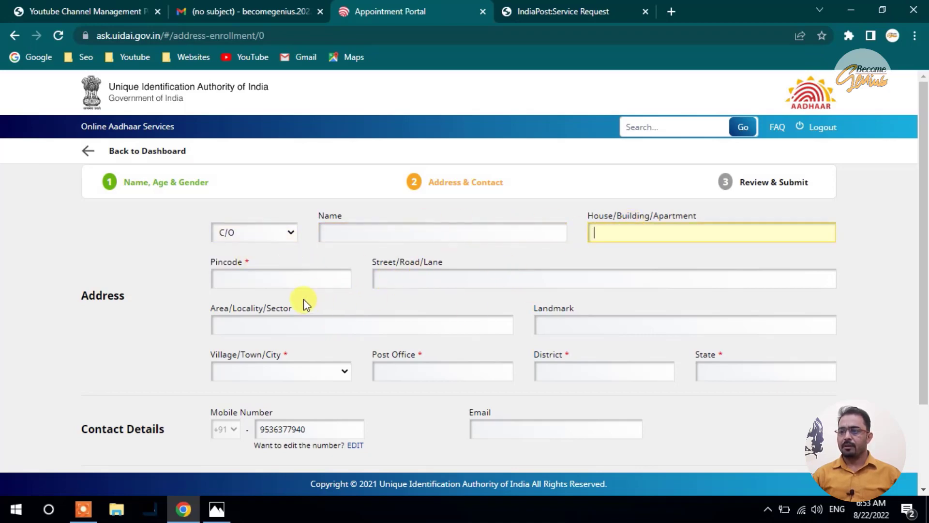
{"action": "left_click", "coordinate": [426, 278]}
{"action": "left_click", "coordinate": [279, 325]}
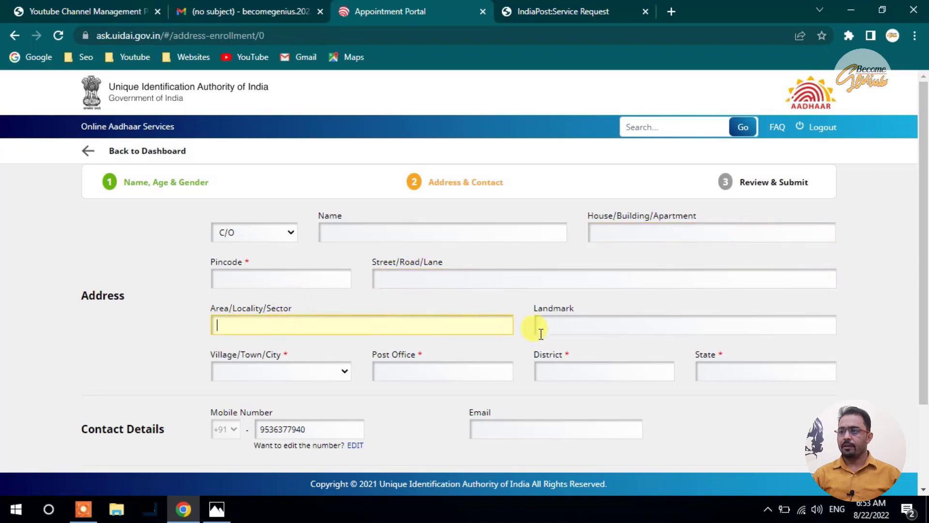
{"action": "left_click", "coordinate": [541, 326]}
{"action": "scroll", "coordinate": [338, 414], "scroll_direction": "down", "scroll_amount": 2}
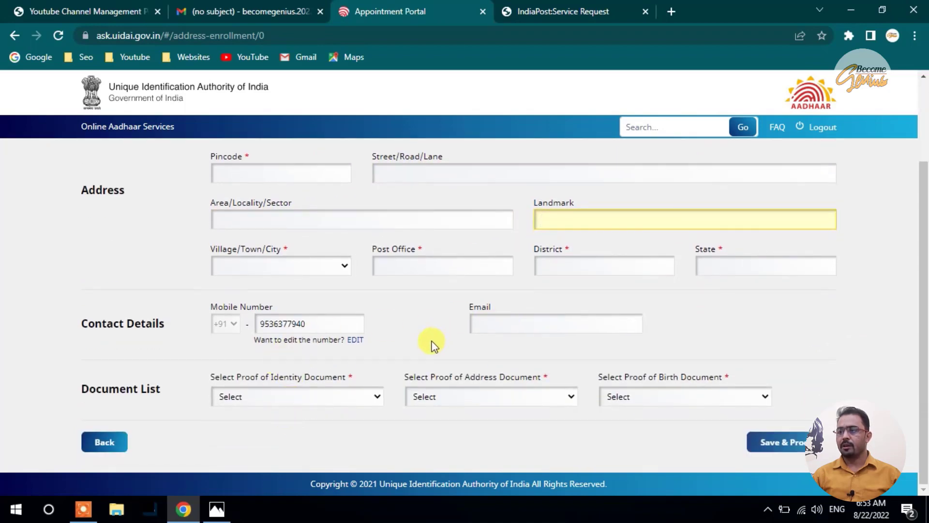
{"action": "scroll", "coordinate": [401, 347], "scroll_direction": "up", "scroll_amount": 2}
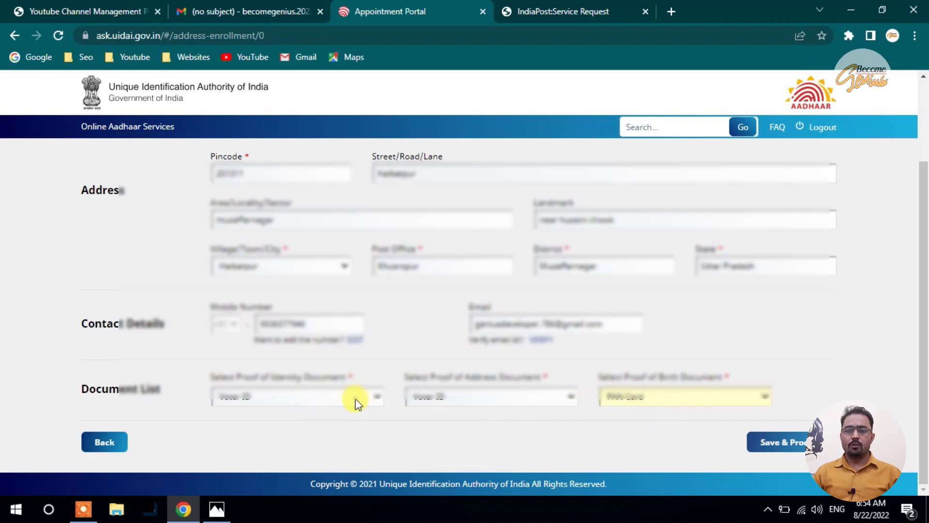
{"action": "left_click", "coordinate": [769, 442]}
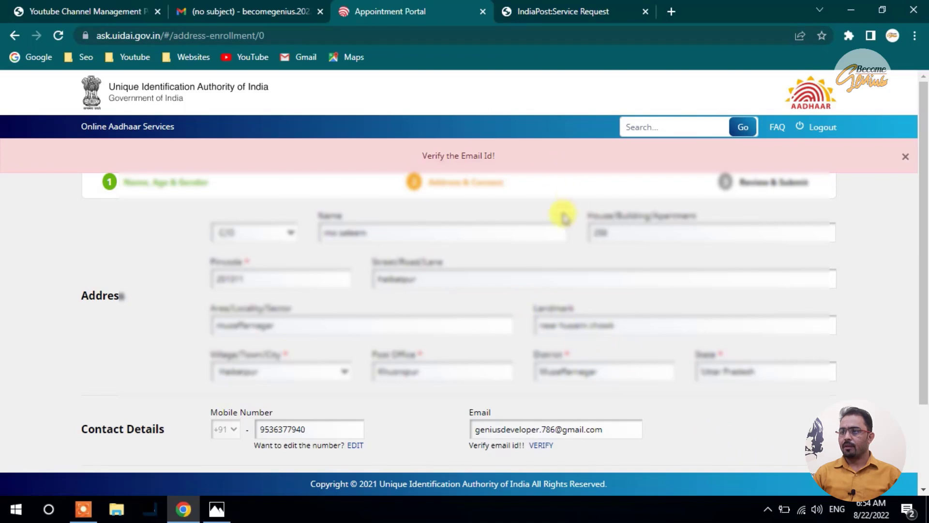
- Verify the email address via captcha and OTP, then save to reach Review and Submit
{"action": "scroll", "coordinate": [565, 216], "scroll_direction": "down", "scroll_amount": 3}
{"action": "scroll", "coordinate": [597, 233], "scroll_direction": "up", "scroll_amount": 2}
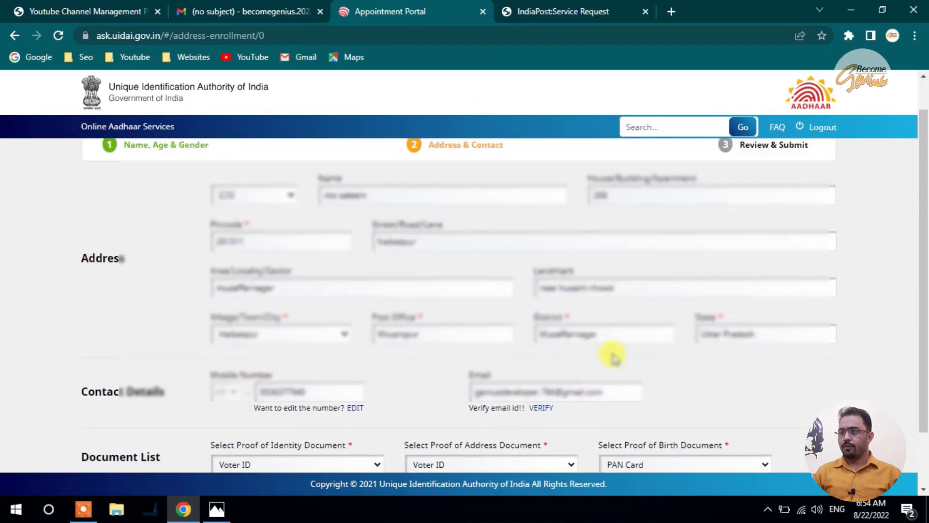
{"action": "left_click", "coordinate": [542, 408]}
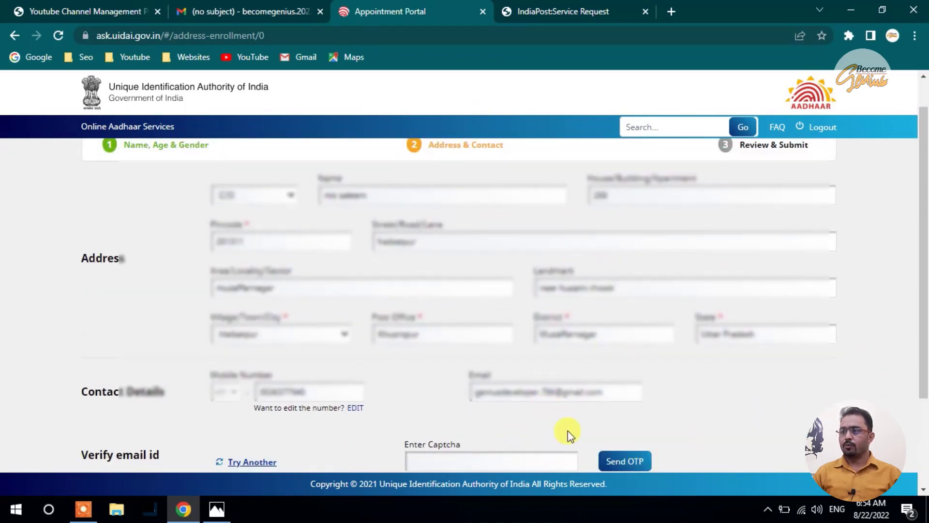
{"action": "scroll", "coordinate": [593, 380], "scroll_direction": "down", "scroll_amount": 3}
{"action": "left_click", "coordinate": [457, 322]}
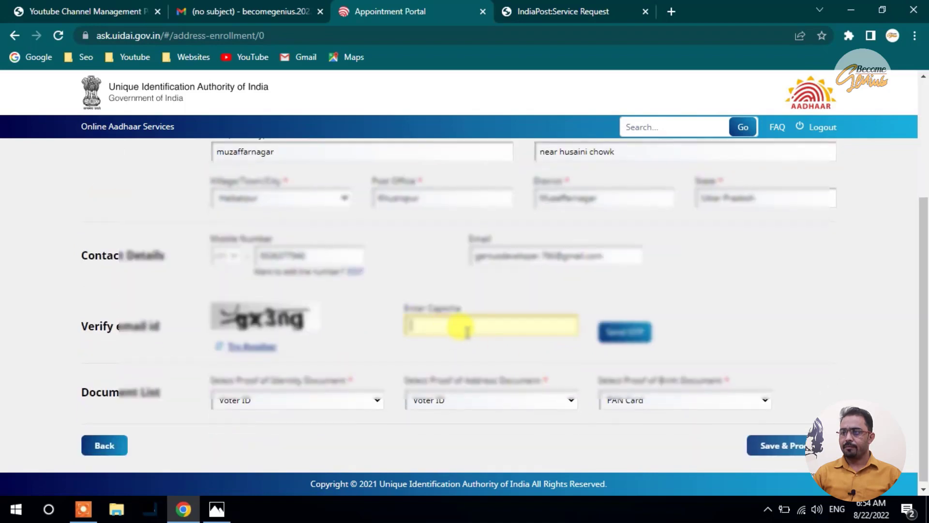
{"action": "type", "text": "gx"}
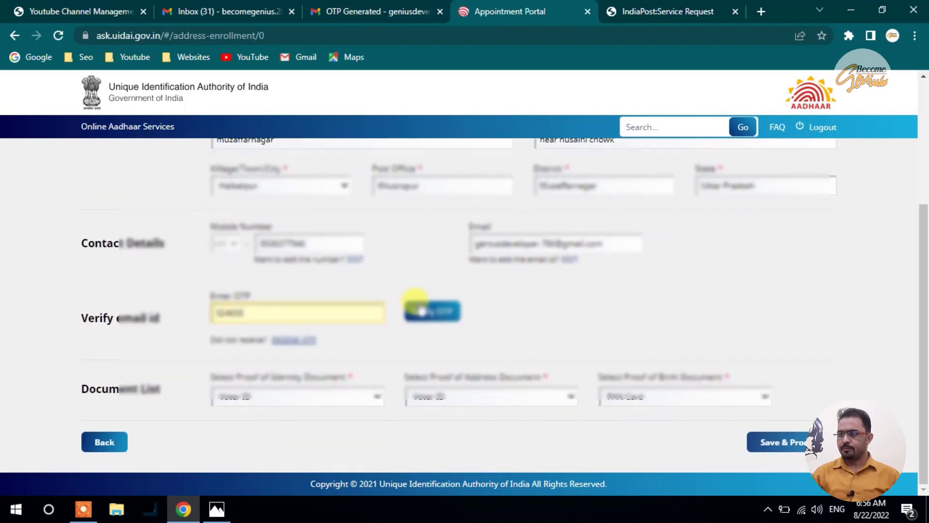
{"action": "left_click", "coordinate": [432, 312]}
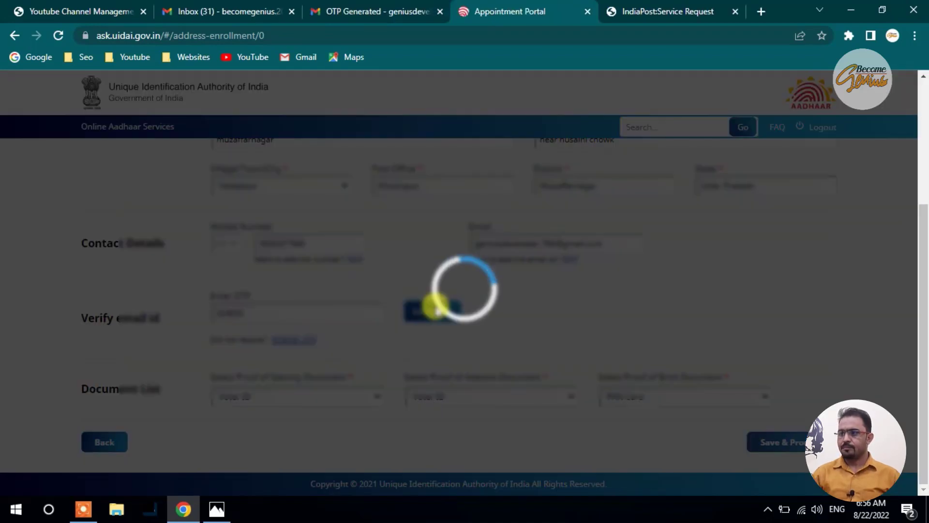
{"action": "scroll", "coordinate": [545, 326], "scroll_direction": "down", "scroll_amount": 2}
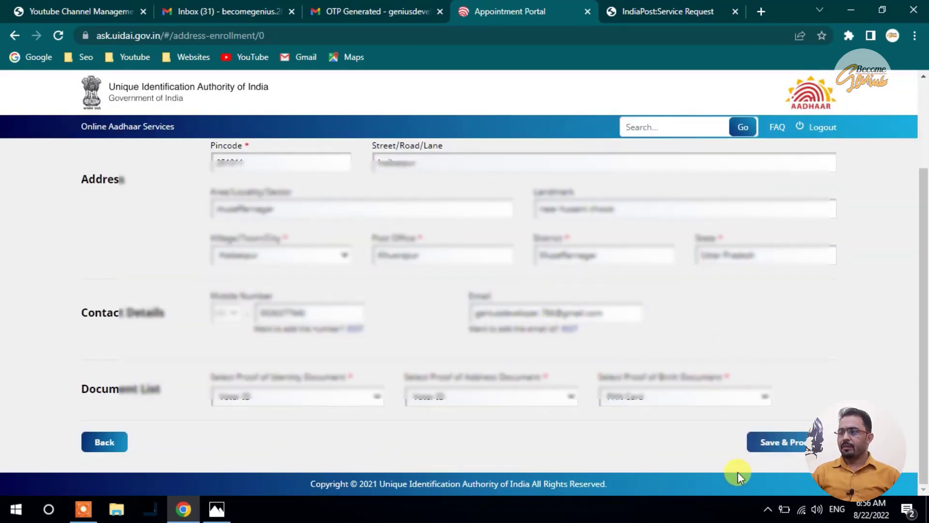
{"action": "left_click", "coordinate": [780, 446]}
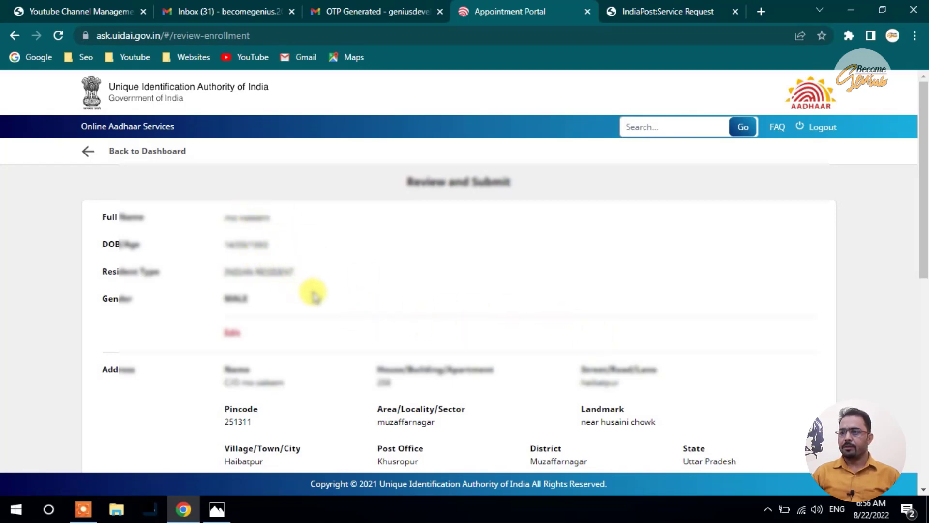
- Tick the Aadhaar Act disclosure consent and submit the reviewed enrolment application
{"action": "scroll", "coordinate": [315, 298], "scroll_direction": "down", "scroll_amount": 1}
{"action": "scroll", "coordinate": [320, 303], "scroll_direction": "down", "scroll_amount": 8}
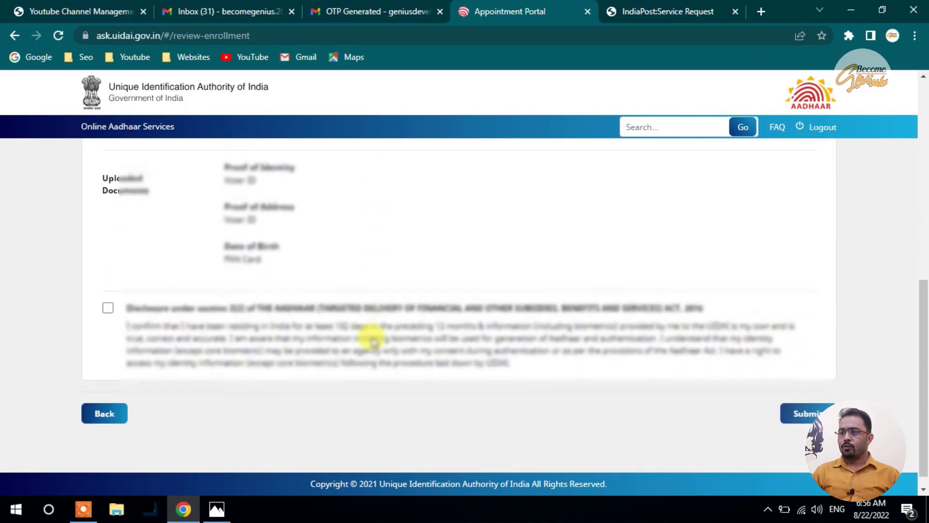
{"action": "scroll", "coordinate": [336, 291], "scroll_direction": "up", "scroll_amount": 3}
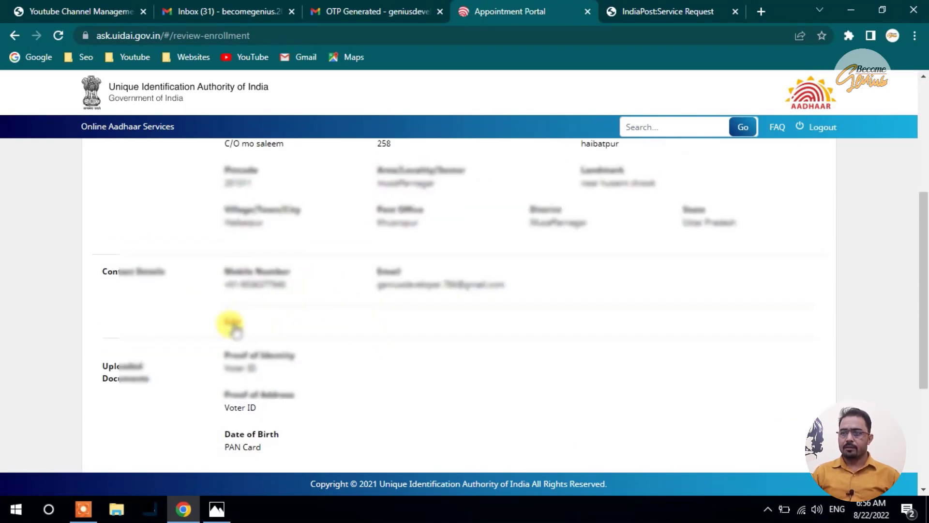
{"action": "scroll", "coordinate": [300, 324], "scroll_direction": "down", "scroll_amount": 3}
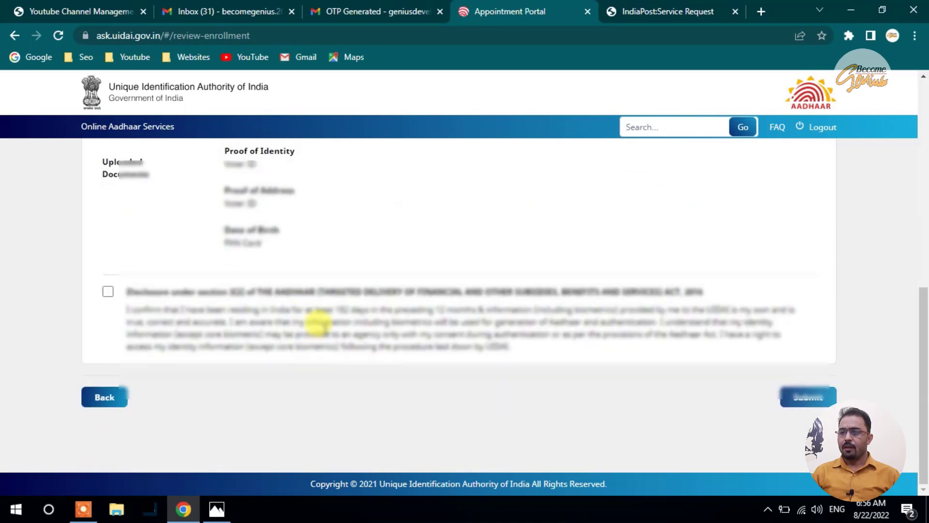
{"action": "left_click", "coordinate": [108, 295]}
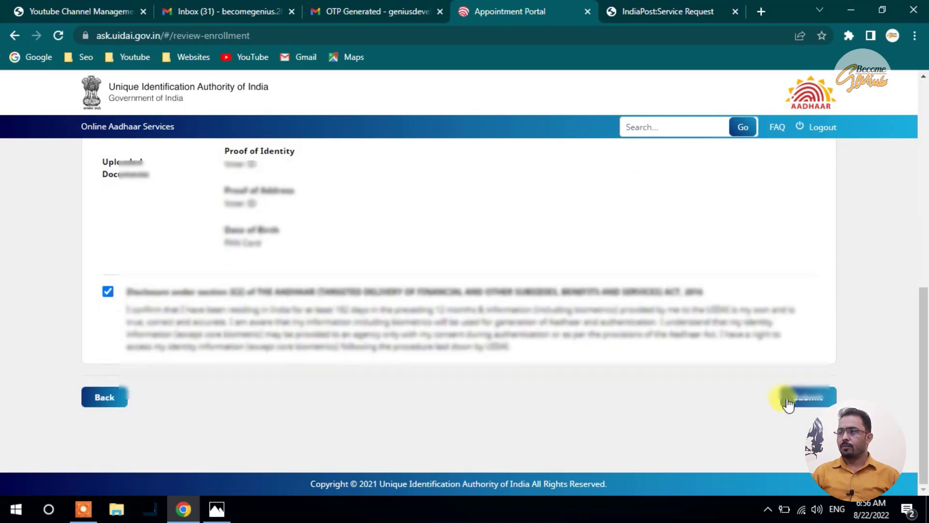
{"action": "left_click", "coordinate": [801, 395]}
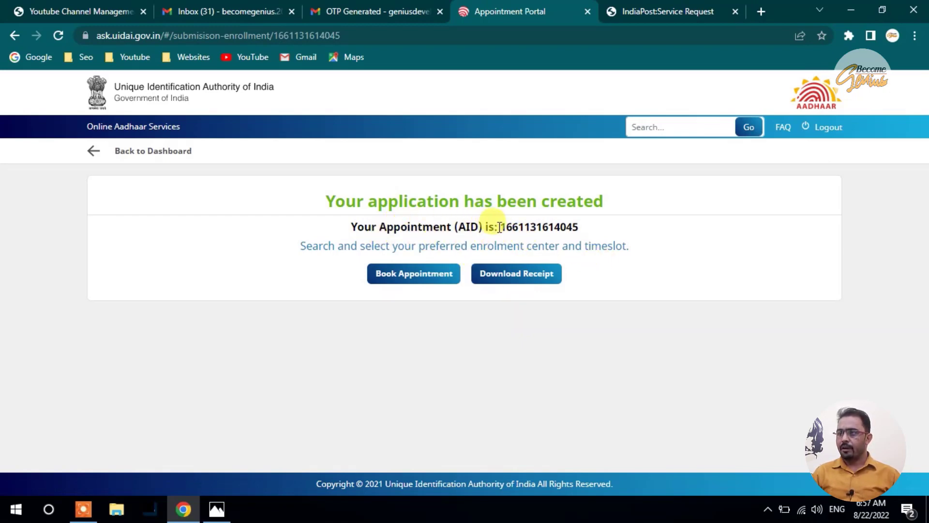
- Select the appointment ID and bookmark the confirmation page as Appointment Portal
{"action": "left_click_drag", "start_coordinate": [502, 226], "coordinate": [583, 226]}
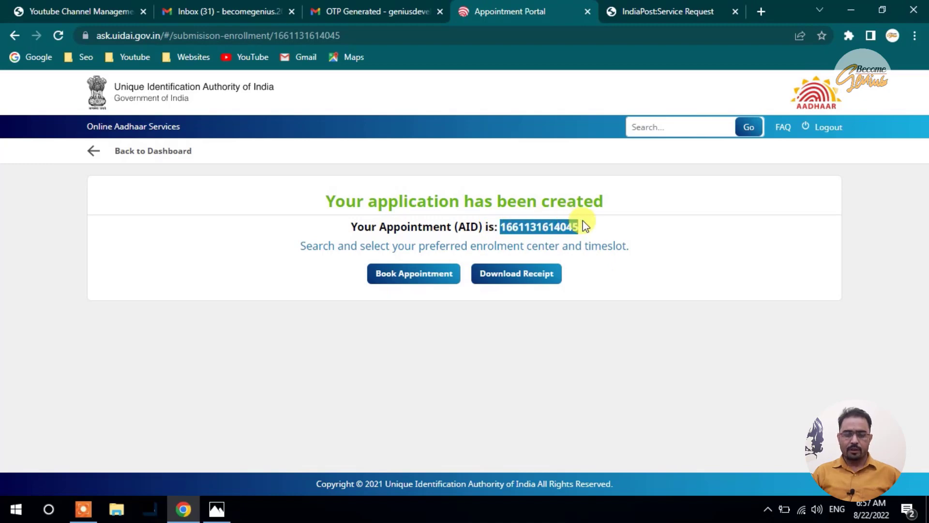
{"action": "key", "text": "ctrl+d"}
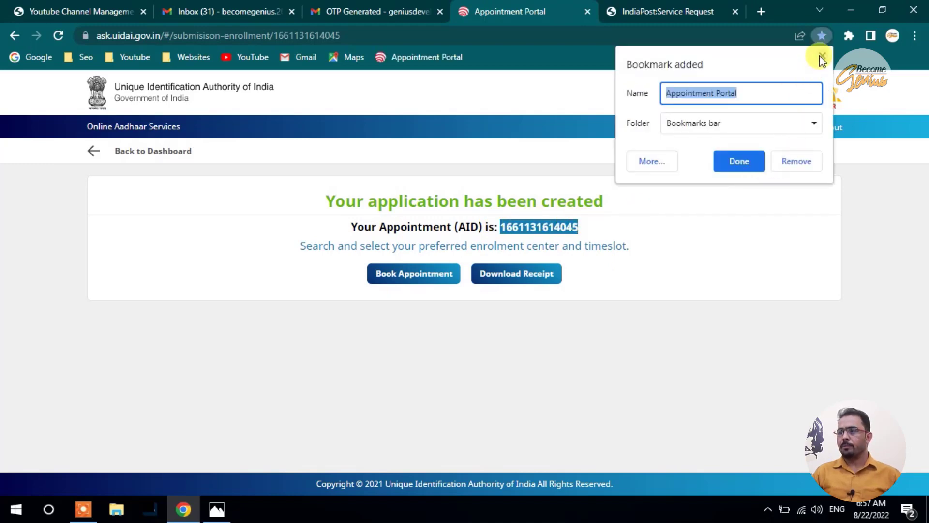
{"action": "left_click", "coordinate": [822, 56]}
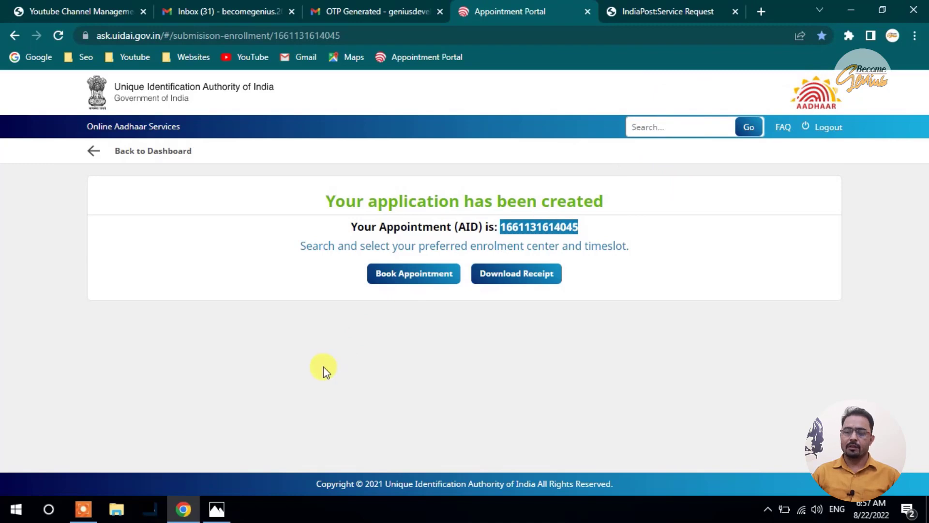
- Go to Book Appointment to reach the Search Enrolment Center page
{"action": "right_click", "coordinate": [414, 277]}
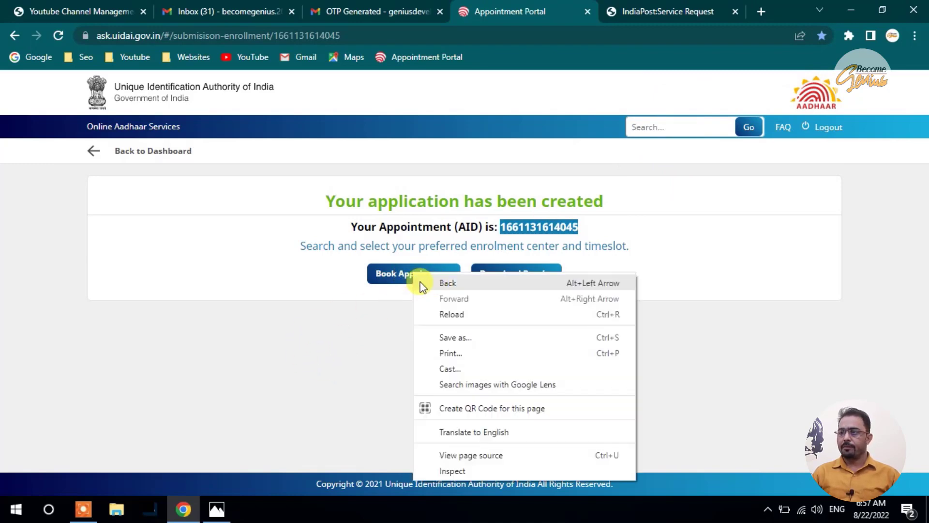
{"action": "left_click", "coordinate": [376, 276]}
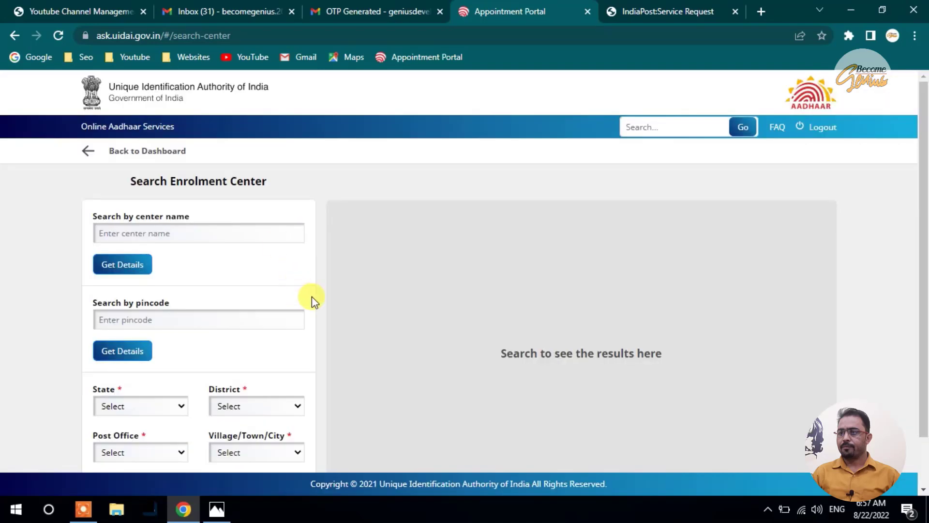
{"action": "scroll", "coordinate": [208, 213], "scroll_direction": "down", "scroll_amount": 1}
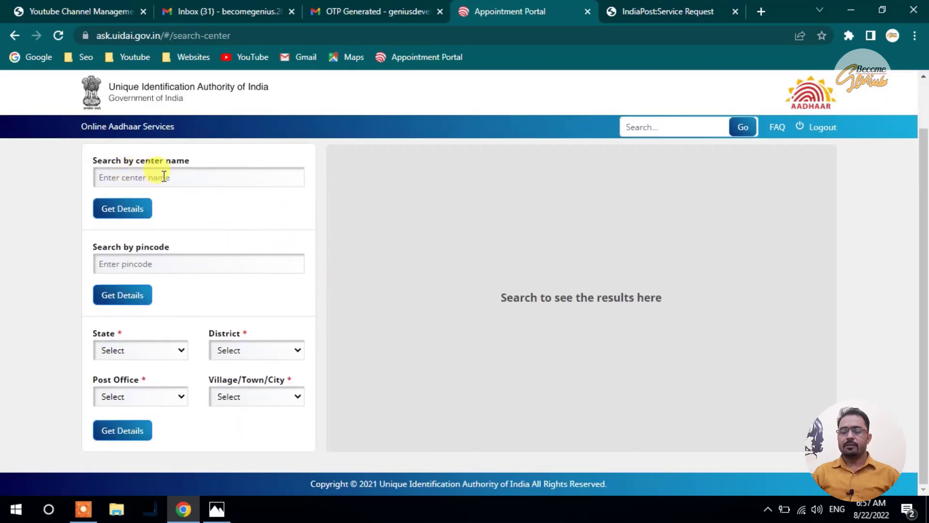
- Search enrolment centres by pincode 251311, which finds no centres
{"action": "left_click", "coordinate": [164, 179]}
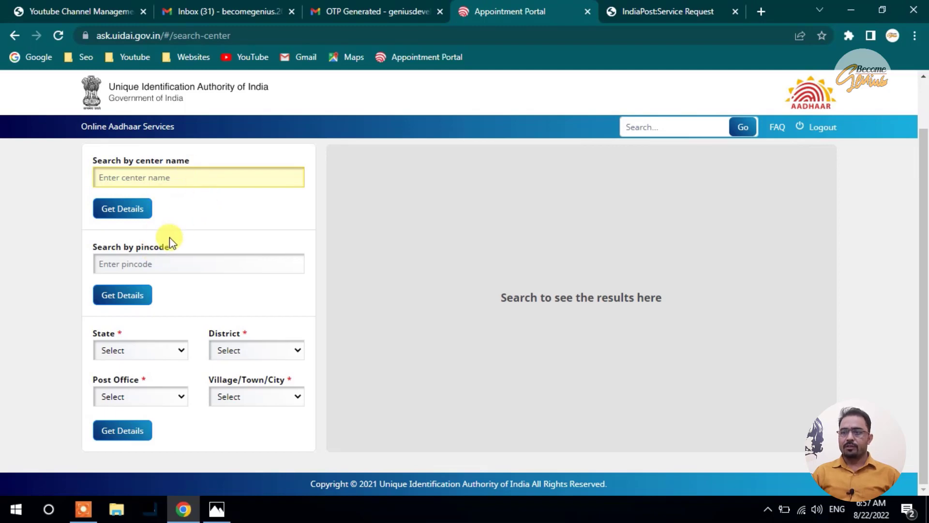
{"action": "left_click", "coordinate": [152, 265]}
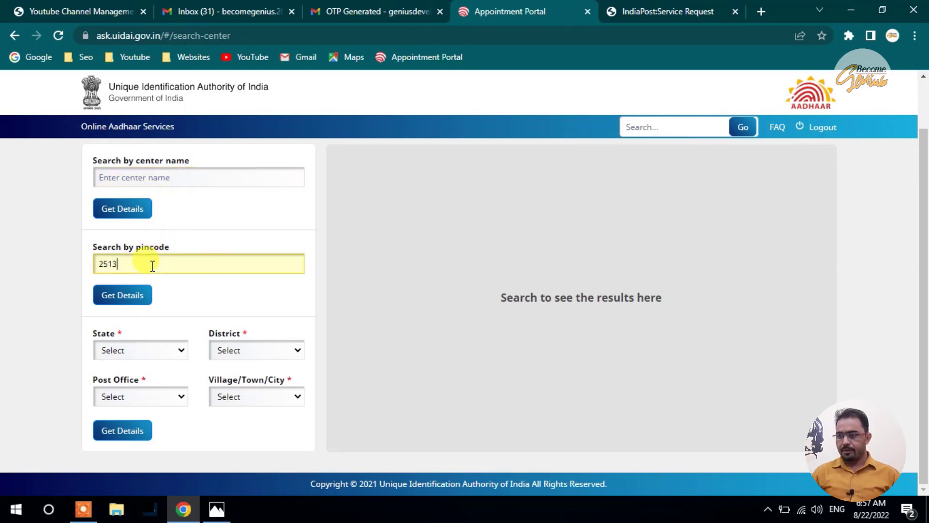
{"action": "left_click", "coordinate": [117, 297]}
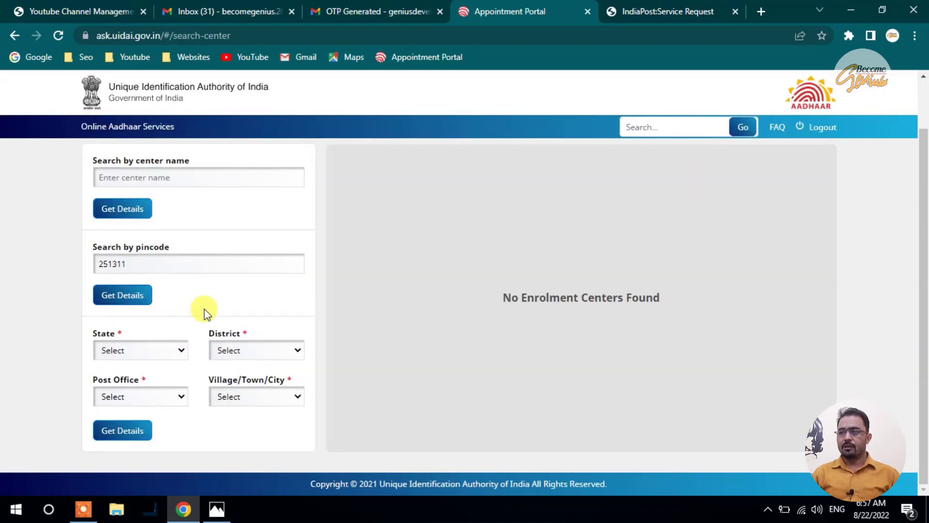
- Change the pincode to 251001 and search again, again finding no centres
{"action": "scroll", "coordinate": [158, 310], "scroll_direction": "up", "scroll_amount": 1}
{"action": "scroll", "coordinate": [159, 311], "scroll_direction": "up", "scroll_amount": 1}
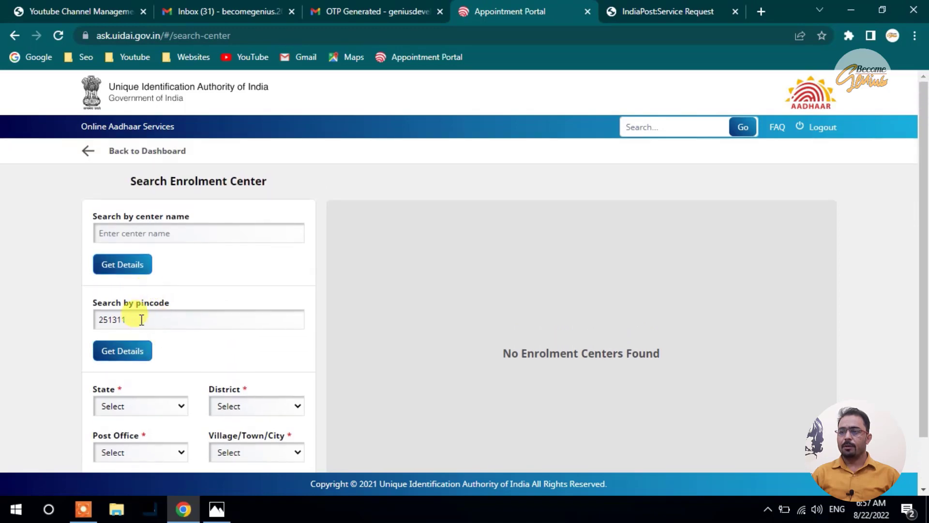
{"action": "left_click_drag", "start_coordinate": [137, 318], "coordinate": [93, 330]}
{"action": "type", "text": "251"}
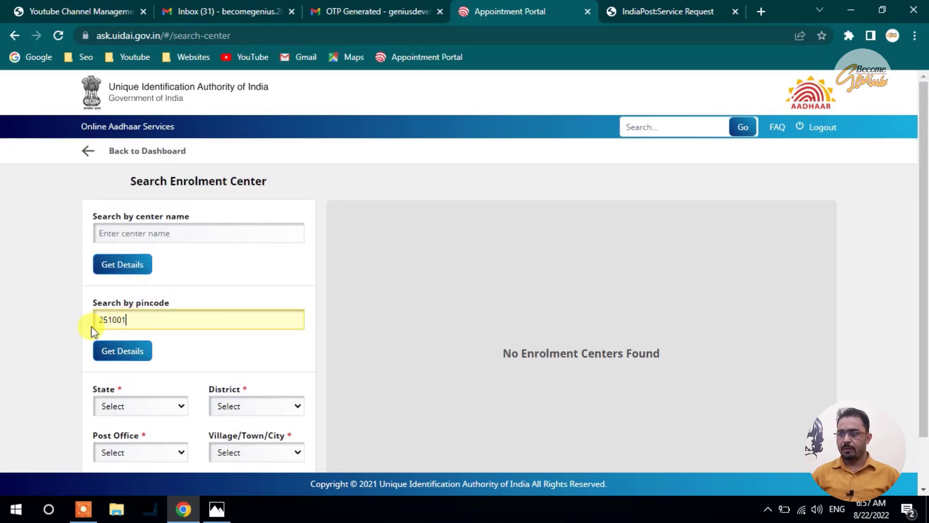
{"action": "left_click", "coordinate": [125, 349]}
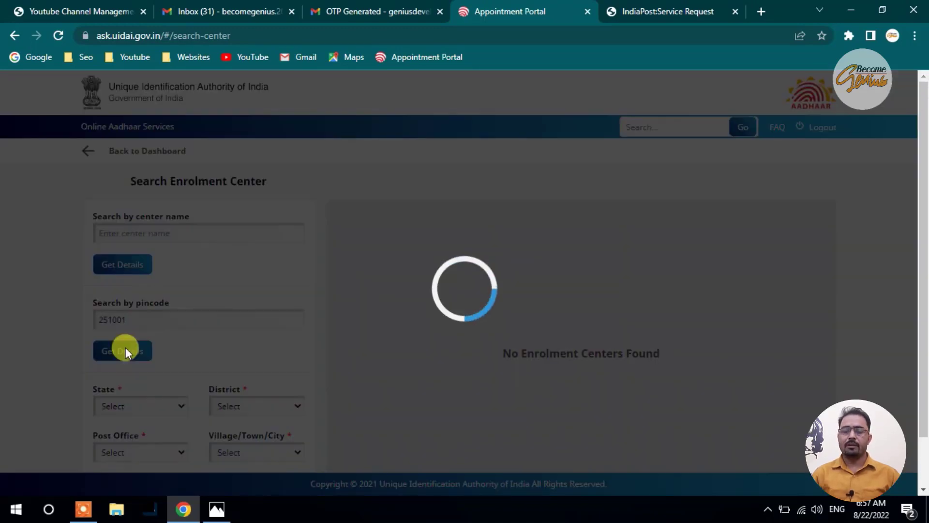
{"action": "scroll", "coordinate": [269, 353], "scroll_direction": "down", "scroll_amount": 1}
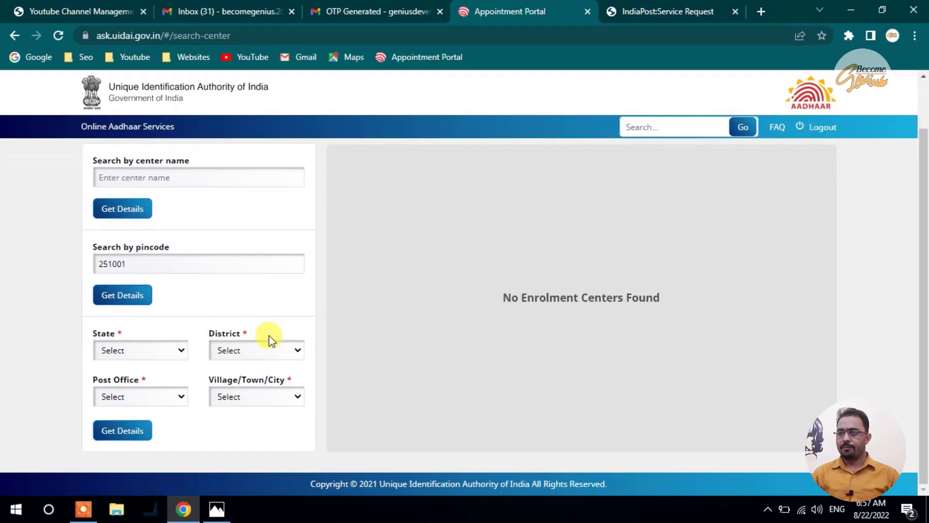
- Select Uttar Pradesh as the state on the Search Enrolment Center page
{"action": "left_click", "coordinate": [179, 350]}
{"action": "key", "text": "u"}
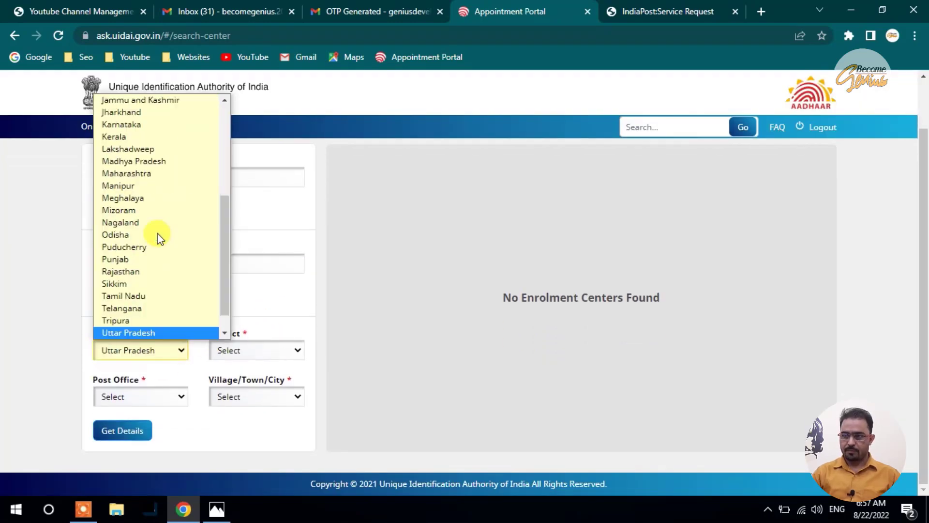
{"action": "key", "text": "Return"}
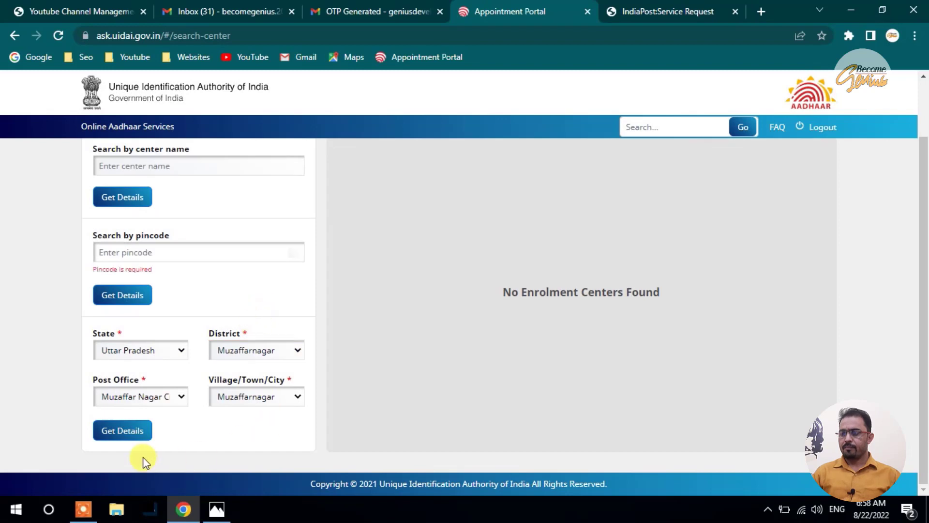
- Look over the search page, then go back to the application-created confirmation page
{"action": "scroll", "coordinate": [234, 455], "scroll_direction": "up", "scroll_amount": 2}
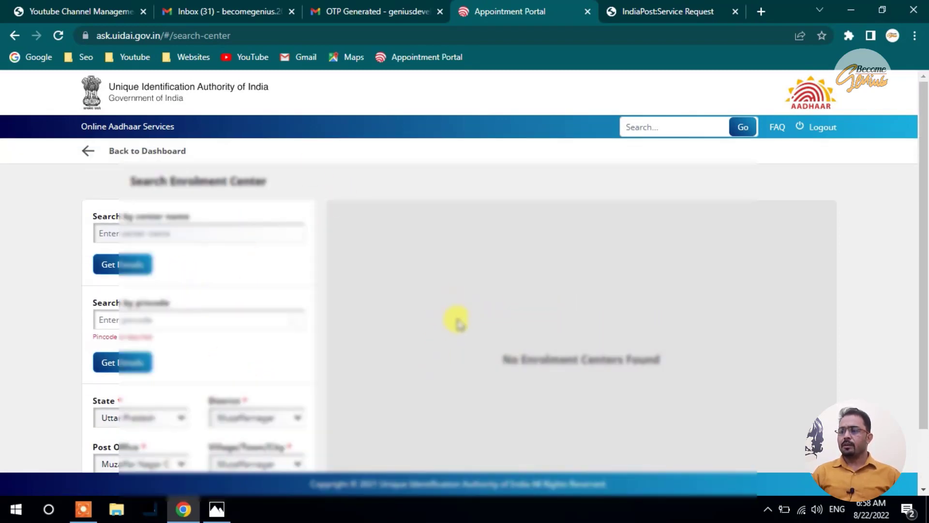
{"action": "scroll", "coordinate": [413, 346], "scroll_direction": "down", "scroll_amount": 2}
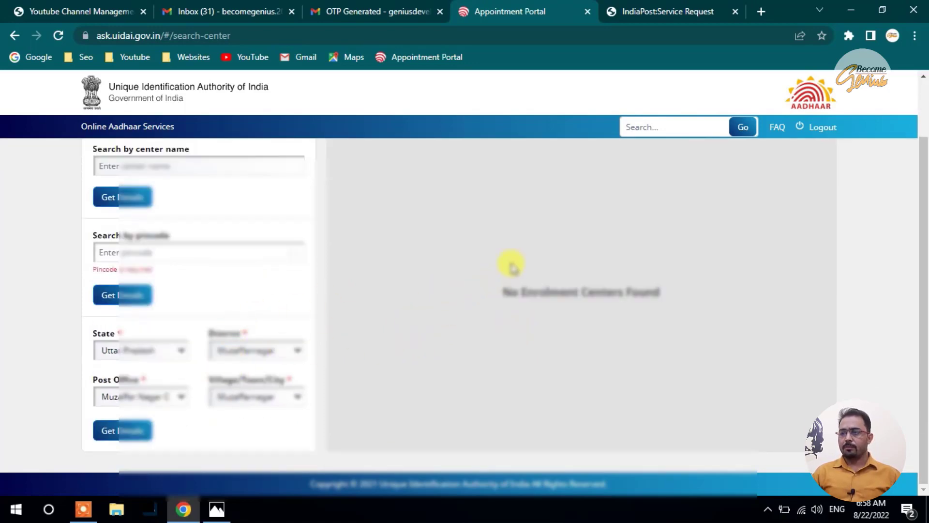
{"action": "scroll", "coordinate": [310, 300], "scroll_direction": "up", "scroll_amount": 2}
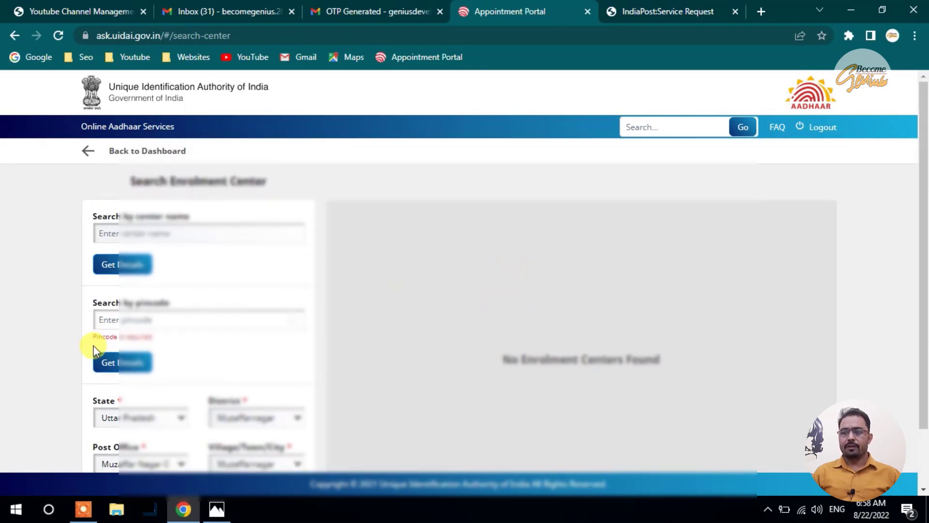
{"action": "scroll", "coordinate": [145, 360], "scroll_direction": "down", "scroll_amount": 2}
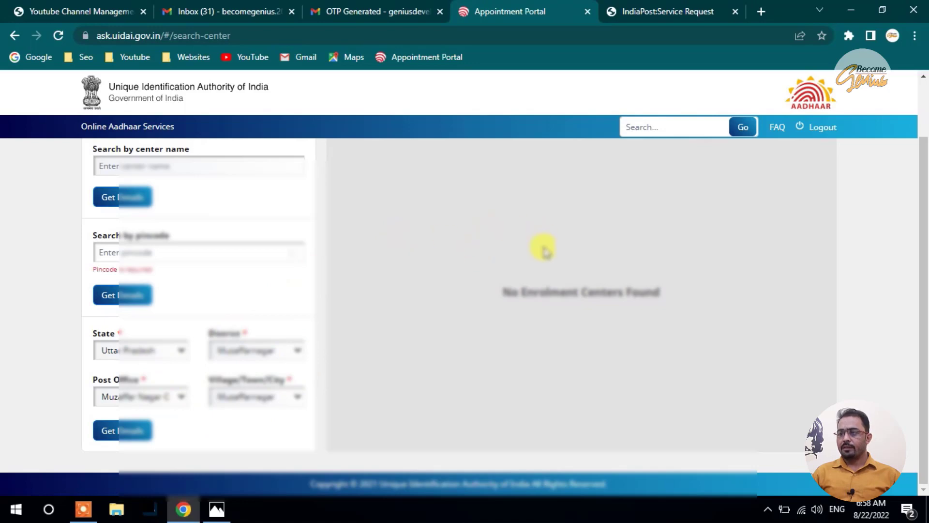
{"action": "scroll", "coordinate": [523, 288], "scroll_direction": "up", "scroll_amount": 1}
{"action": "scroll", "coordinate": [511, 296], "scroll_direction": "down", "scroll_amount": 1}
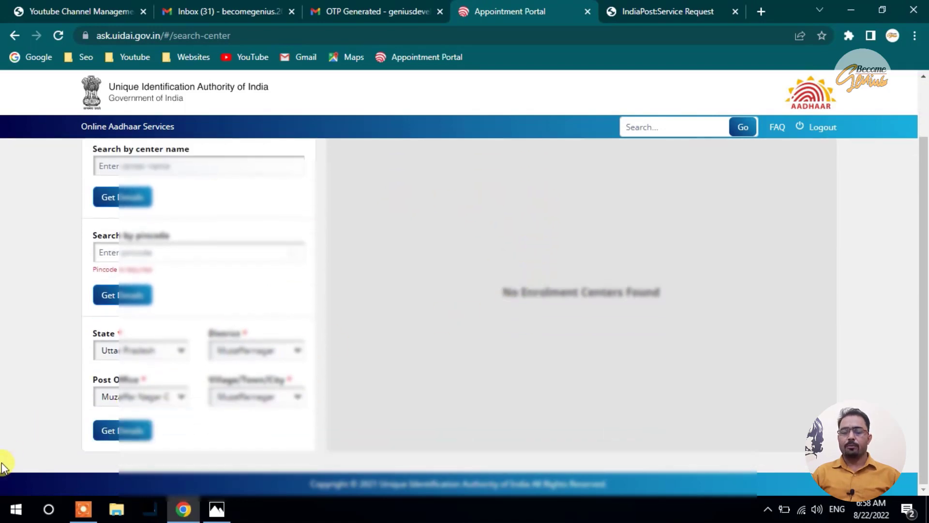
{"action": "left_click", "coordinate": [15, 36]}
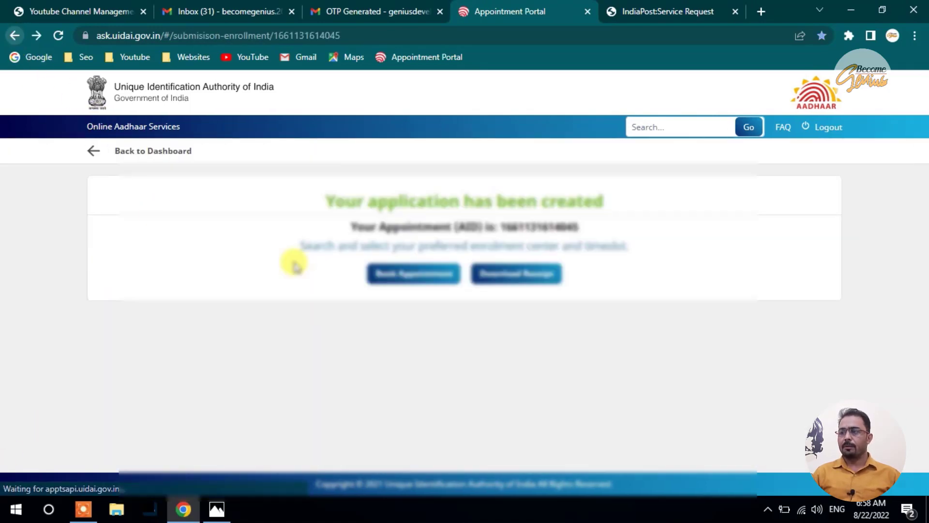
- Download the acknowledgement PDF receipt and open it from the download bar
{"action": "left_click", "coordinate": [513, 280]}
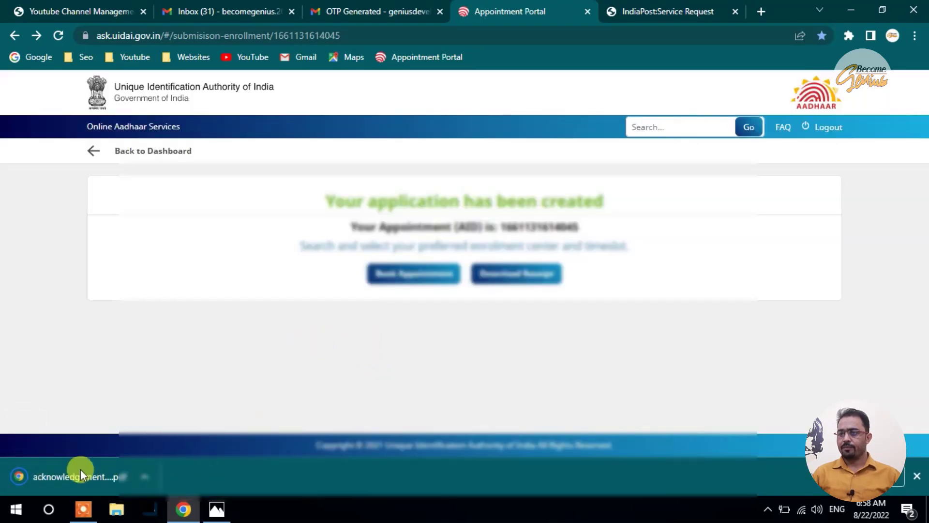
{"action": "left_click", "coordinate": [76, 472]}
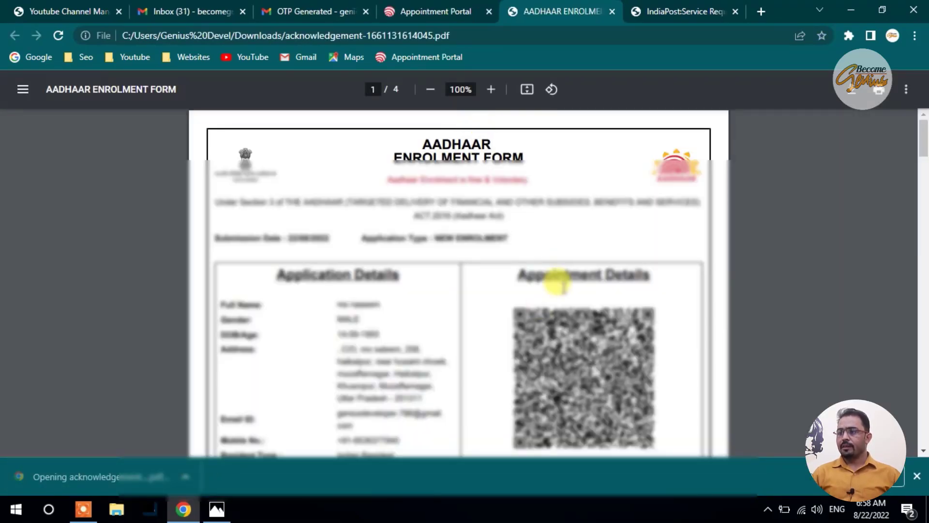
- Review all four pages of the Aadhaar Enrolment Form PDF, then move to the India Post Service Request page
{"action": "scroll", "coordinate": [556, 279], "scroll_direction": "down", "scroll_amount": 3}
{"action": "scroll", "coordinate": [558, 281], "scroll_direction": "down", "scroll_amount": 10}
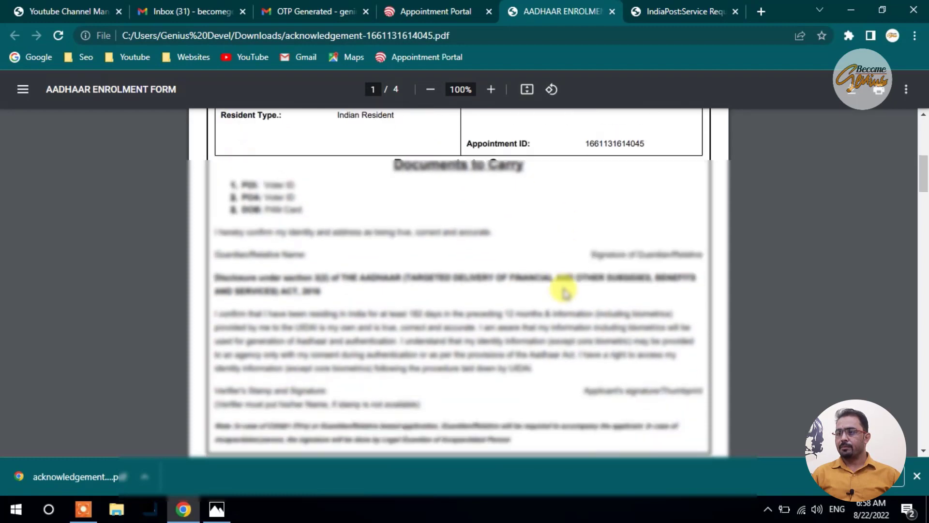
{"action": "scroll", "coordinate": [563, 289], "scroll_direction": "down", "scroll_amount": 15}
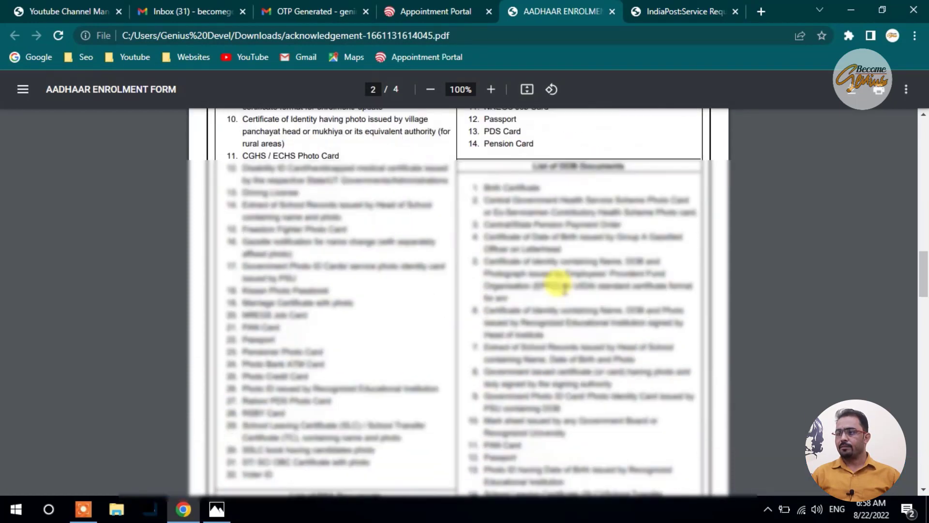
{"action": "scroll", "coordinate": [564, 289], "scroll_direction": "down", "scroll_amount": 5}
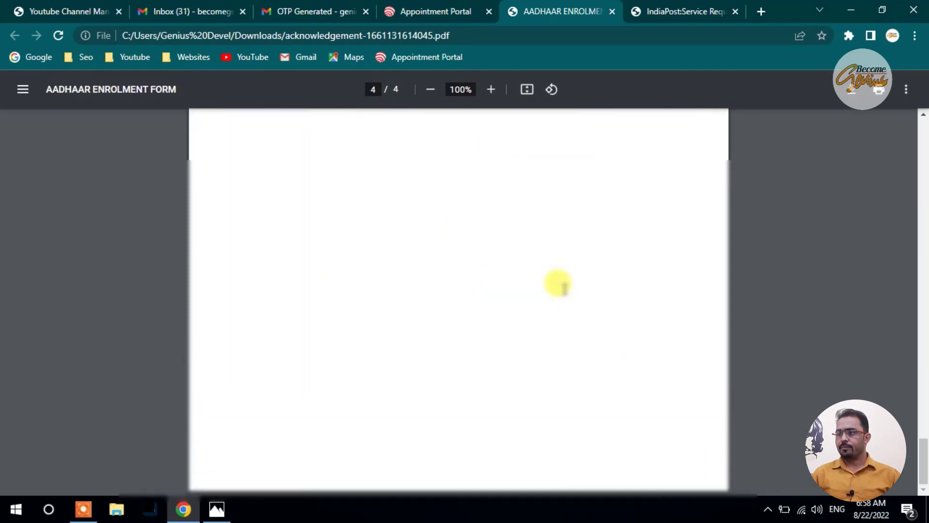
{"action": "scroll", "coordinate": [564, 288], "scroll_direction": "up", "scroll_amount": 8}
{"action": "scroll", "coordinate": [564, 289], "scroll_direction": "up", "scroll_amount": 20}
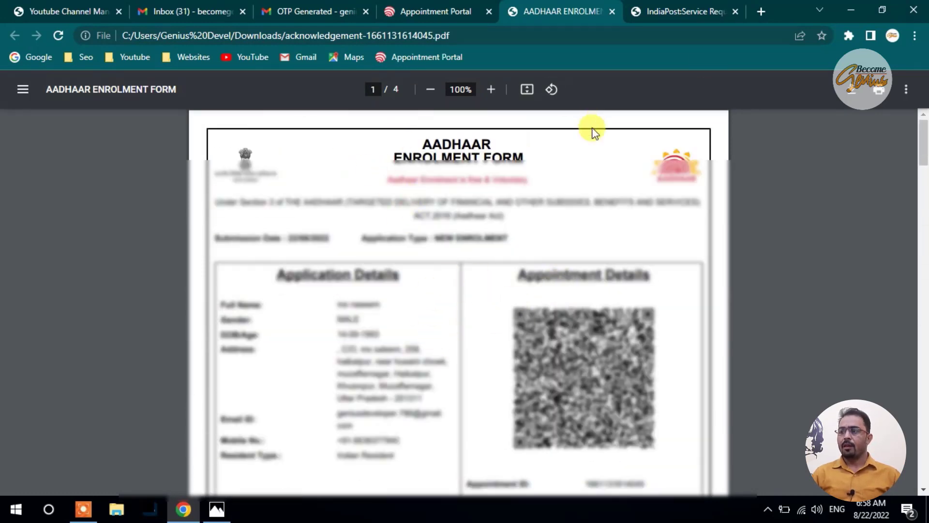
{"action": "left_click", "coordinate": [661, 12]}
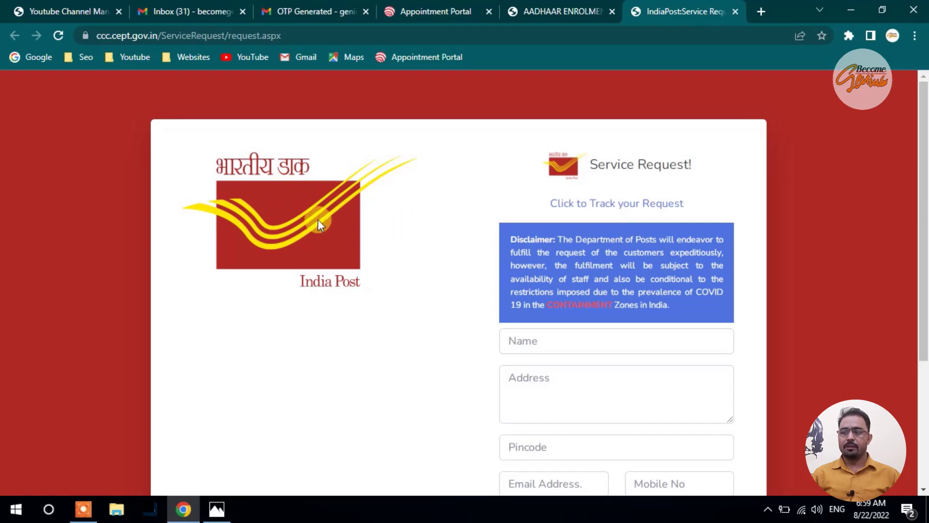
- Enter the applicant's name, address and pincode in the India Post Service Request form
{"action": "scroll", "coordinate": [408, 260], "scroll_direction": "down", "scroll_amount": 2}
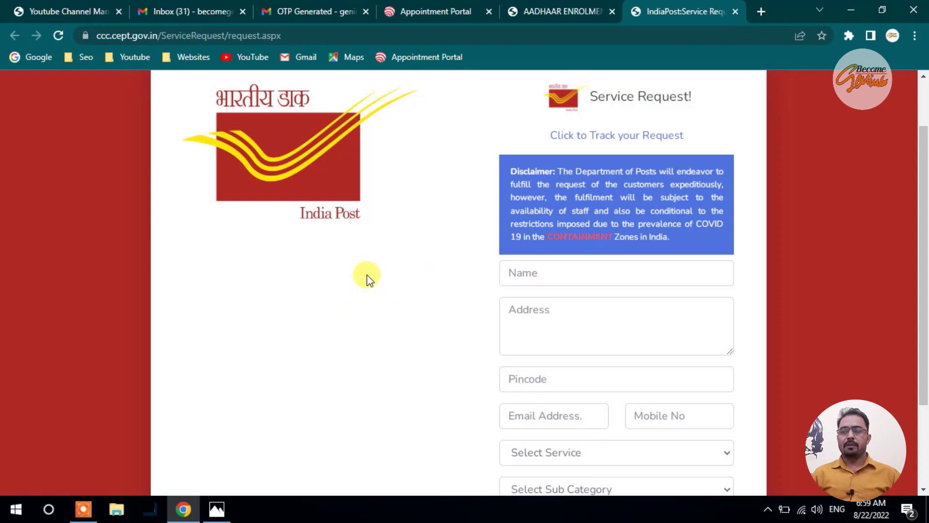
{"action": "left_click", "coordinate": [539, 276]}
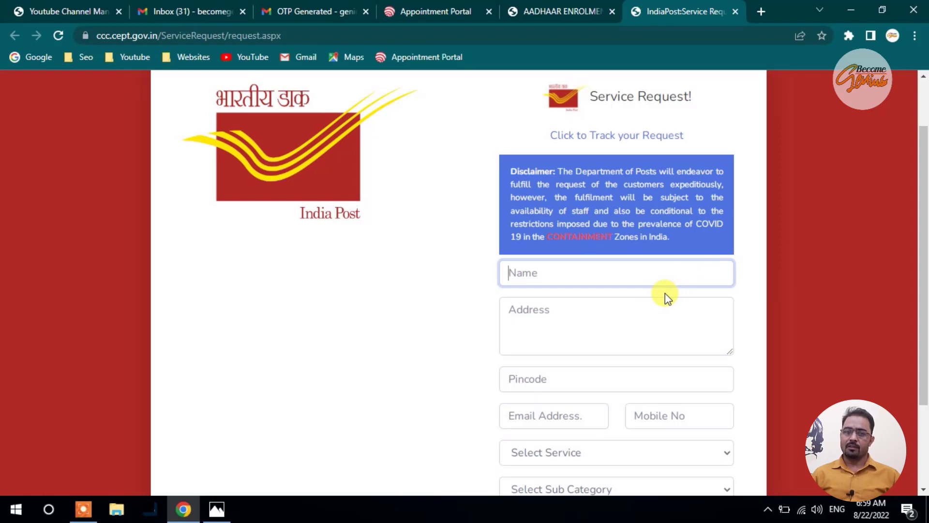
{"action": "scroll", "coordinate": [666, 295], "scroll_direction": "down", "scroll_amount": 1}
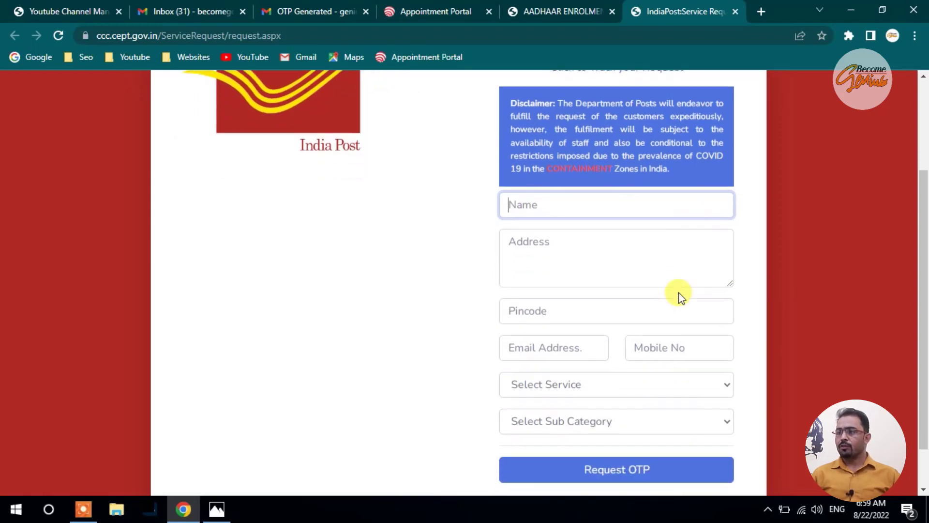
{"action": "left_click", "coordinate": [539, 285]}
{"action": "left_click", "coordinate": [548, 312]}
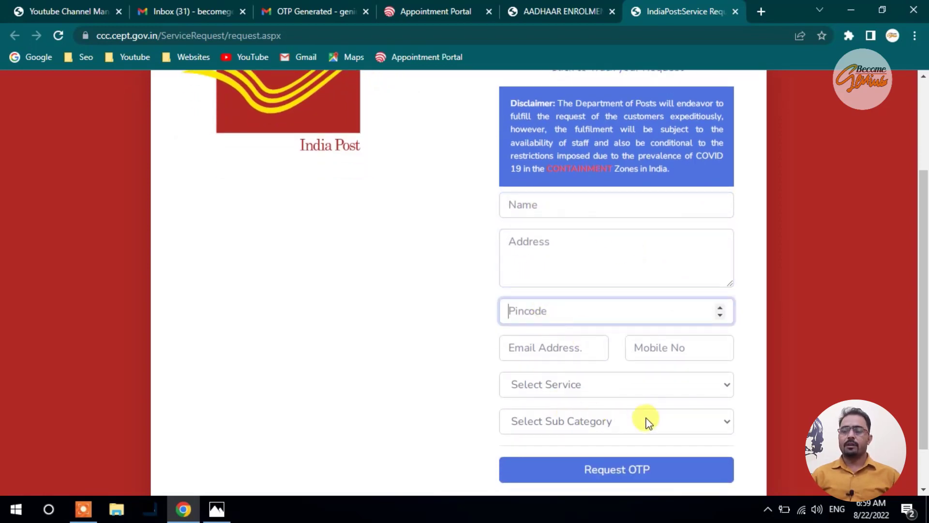
- Add the e-mail address and mobile number, then choose IPPB - Aadhaar Services as the service
{"action": "left_click", "coordinate": [539, 340]}
{"action": "left_click", "coordinate": [635, 361]}
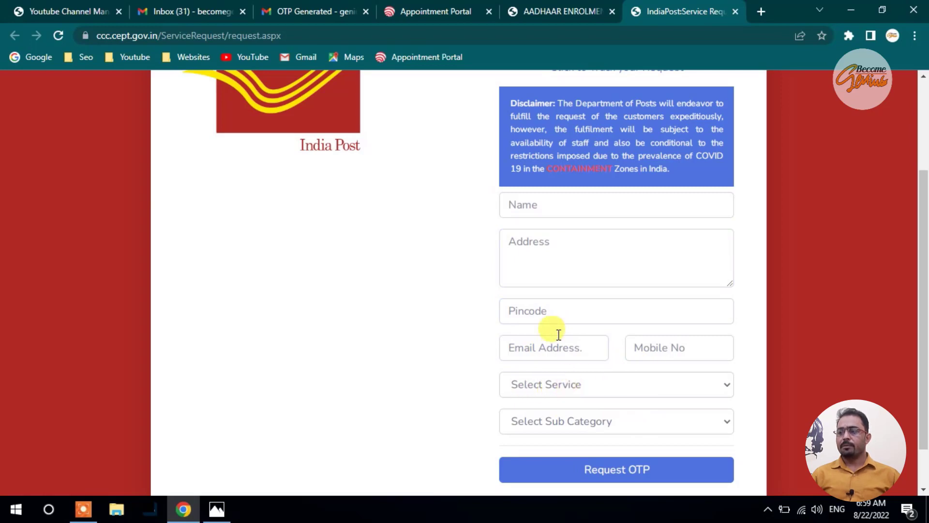
{"action": "left_click", "coordinate": [649, 349]}
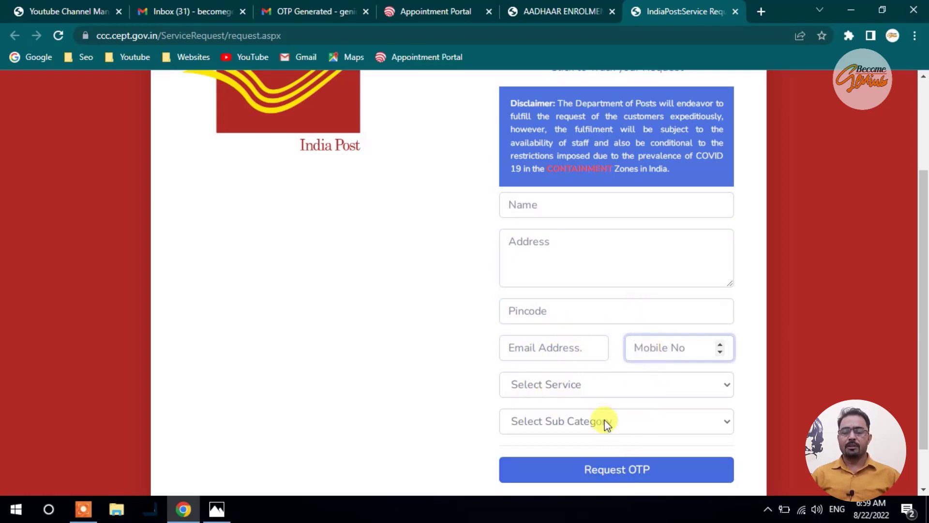
{"action": "left_click", "coordinate": [533, 205]}
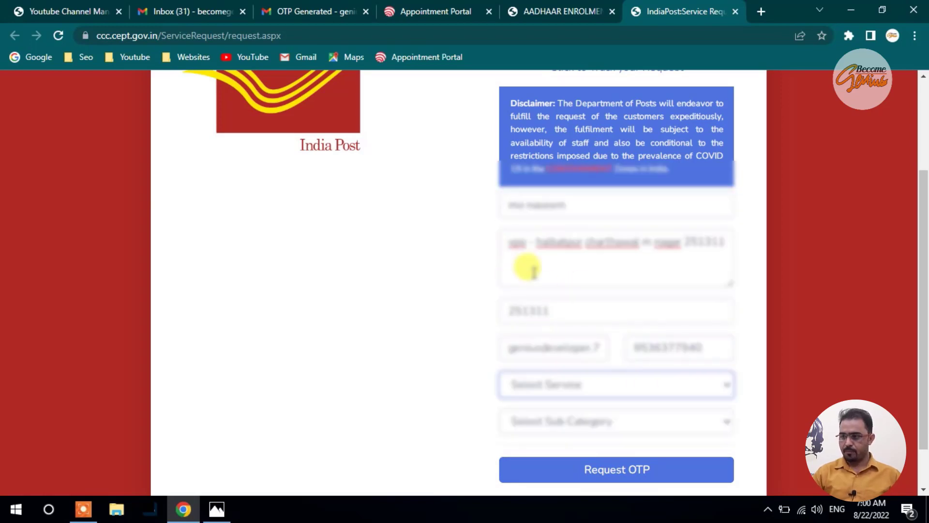
{"action": "left_click", "coordinate": [587, 385]}
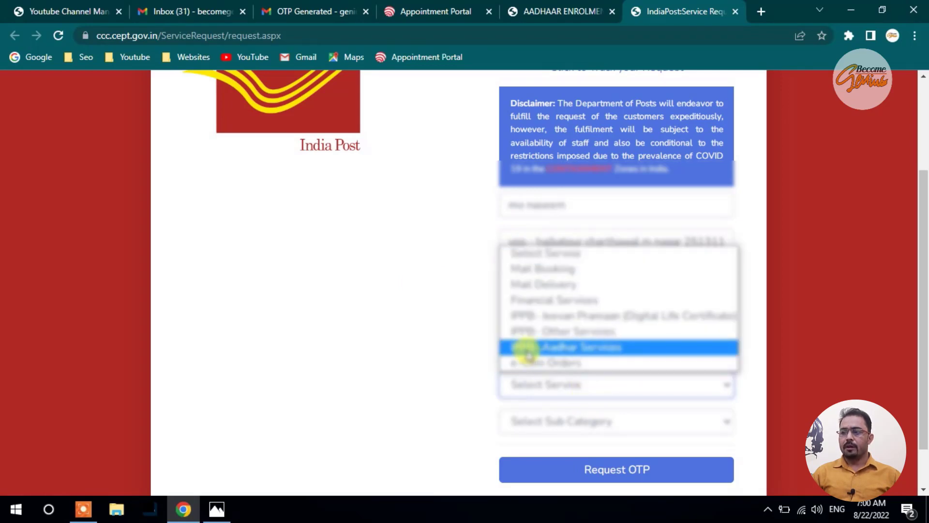
{"action": "left_click", "coordinate": [568, 349]}
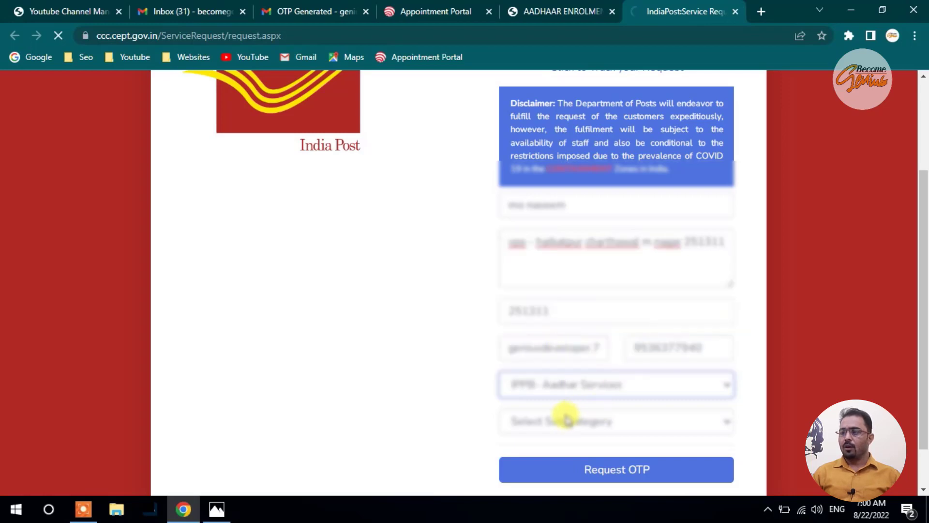